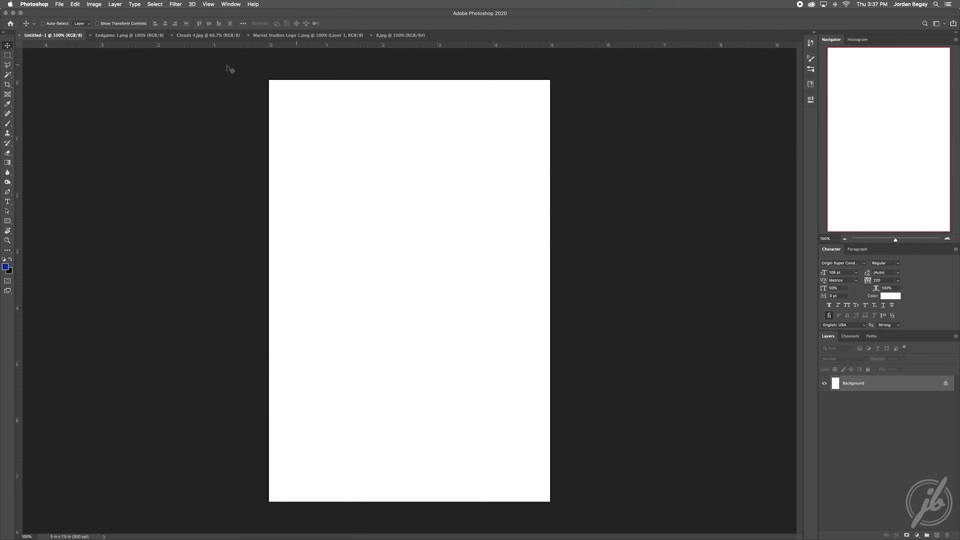
- Drop Endgame 1.png into Untitled-1, stretch it over the canvas, and duplicate the layer below the copy
{"action": "left_click", "coordinate": [147, 35]}
{"action": "left_click_drag", "start_coordinate": [246, 143], "coordinate": [466, 291]}
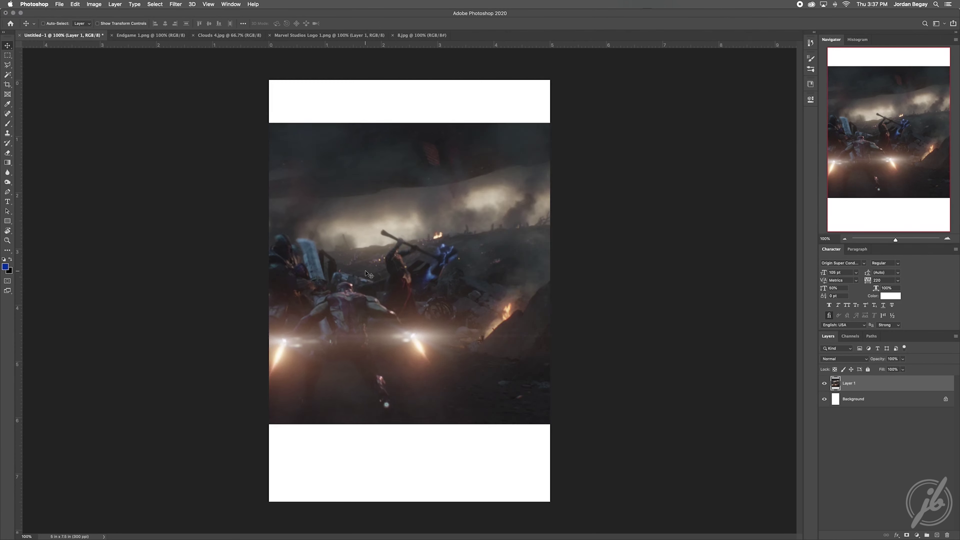
{"action": "key", "text": "ctrl+t"}
{"action": "left_click_drag", "start_coordinate": [465, 140], "coordinate": [466, 88]}
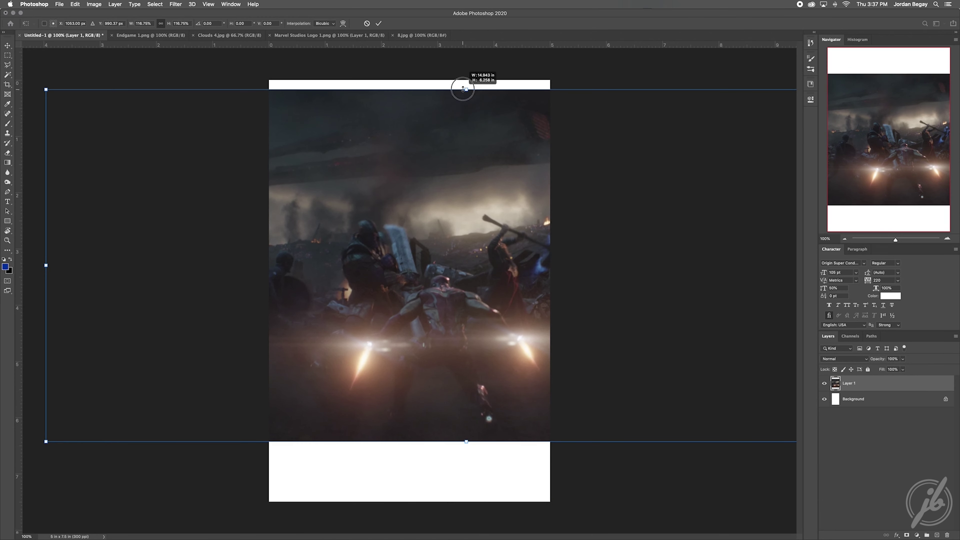
{"action": "left_click_drag", "start_coordinate": [465, 440], "coordinate": [466, 502]}
{"action": "left_click_drag", "start_coordinate": [441, 413], "coordinate": [468, 413]}
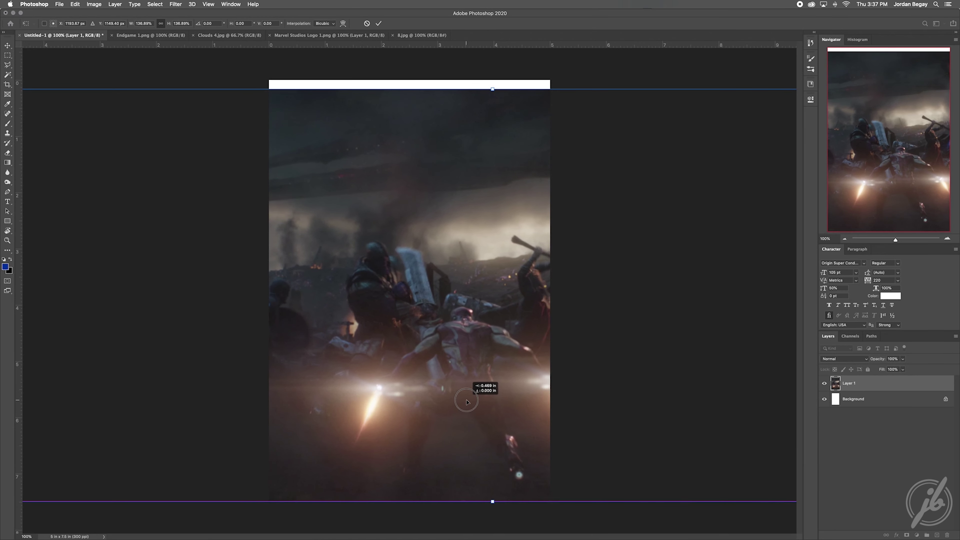
{"action": "left_click_drag", "start_coordinate": [493, 89], "coordinate": [493, 80]}
{"action": "left_click_drag", "start_coordinate": [456, 162], "coordinate": [460, 162]}
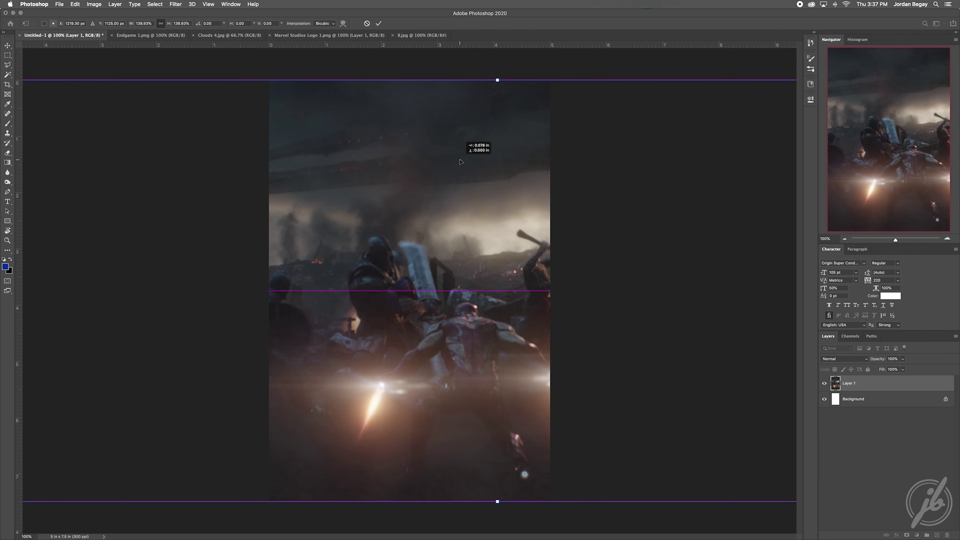
{"action": "key", "text": "Return"}
{"action": "key", "text": "ctrl+j"}
{"action": "left_click_drag", "start_coordinate": [891, 399], "coordinate": [891, 419]}
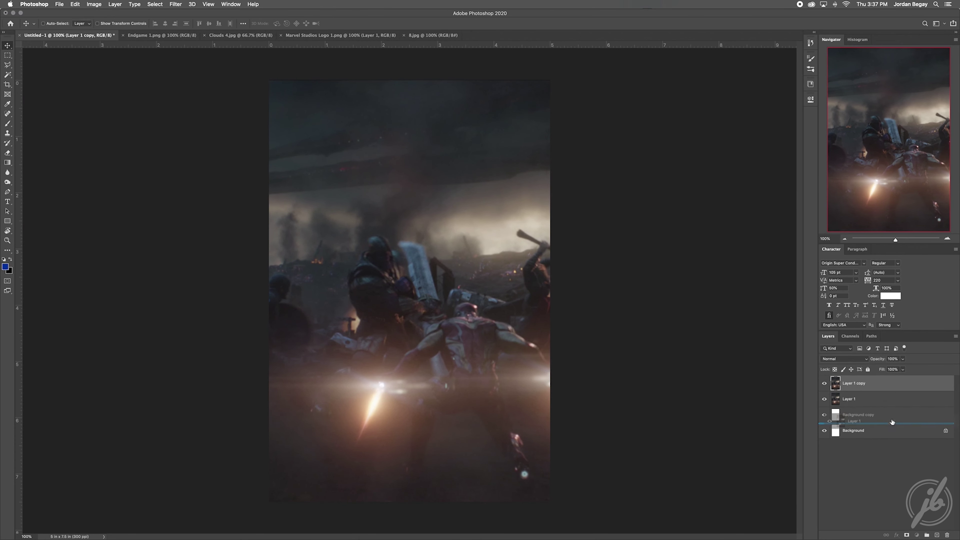
- Convert Layer 1 copy into a smart object and close the unused Clouds 4.jpg document
{"action": "double_click", "coordinate": [891, 416]}
{"action": "left_click", "coordinate": [824, 219]}
{"action": "left_click", "coordinate": [870, 383]}
{"action": "right_click", "coordinate": [873, 389]}
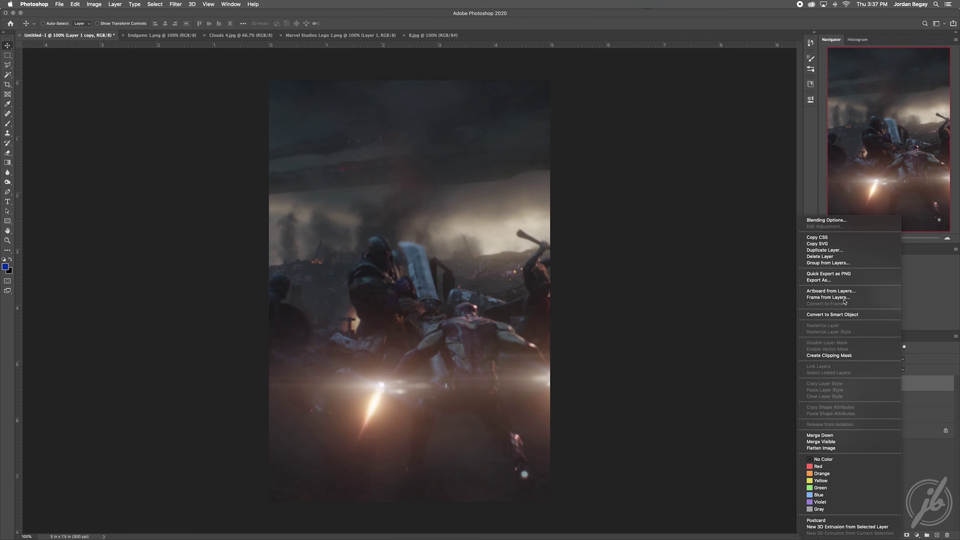
{"action": "left_click", "coordinate": [832, 314]}
{"action": "left_click", "coordinate": [204, 35]}
- Apply a Camera Raw Filter raising clarity and texture and adjusting blacks, whites and shadows
{"action": "left_click", "coordinate": [175, 5]}
{"action": "left_click", "coordinate": [197, 46]}
{"action": "mouse_move", "coordinate": [667, 278]}
{"action": "left_mouse_down"}
{"action": "mouse_move", "coordinate": [678, 290]}
{"action": "mouse_move", "coordinate": [670, 266]}
{"action": "left_mouse_up"}
{"action": "left_click_drag", "start_coordinate": [668, 248], "coordinate": [670, 188]}
{"action": "left_click", "coordinate": [702, 528]}
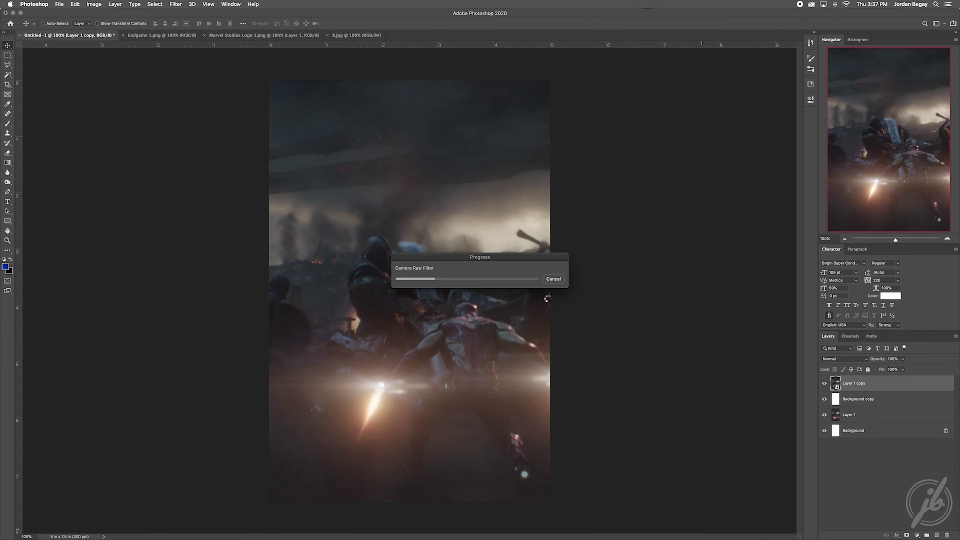
- Toggle the smart filters off and on to compare the image before and after grading
{"action": "left_click", "coordinate": [825, 383]}
{"action": "left_click", "coordinate": [825, 383]}
{"action": "left_click", "coordinate": [842, 401]}
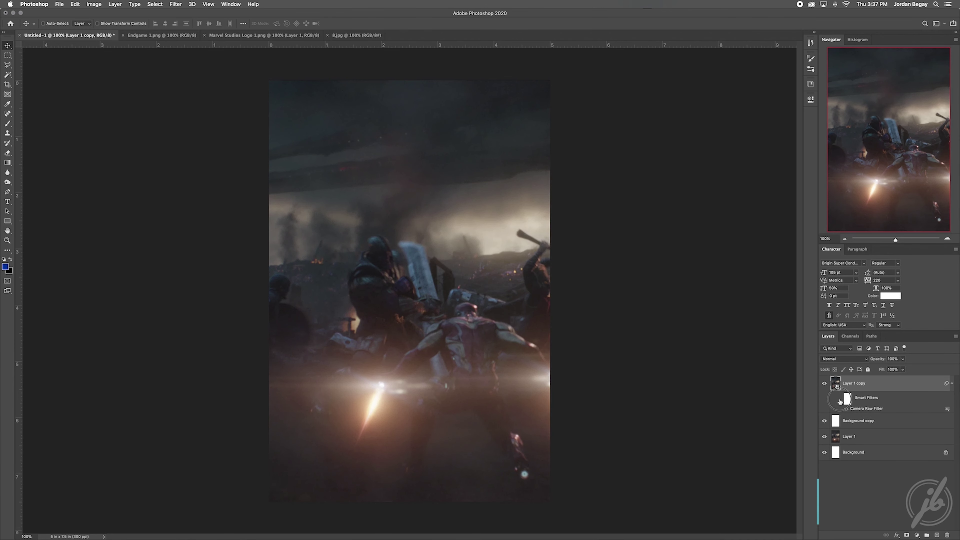
{"action": "left_click", "coordinate": [840, 401]}
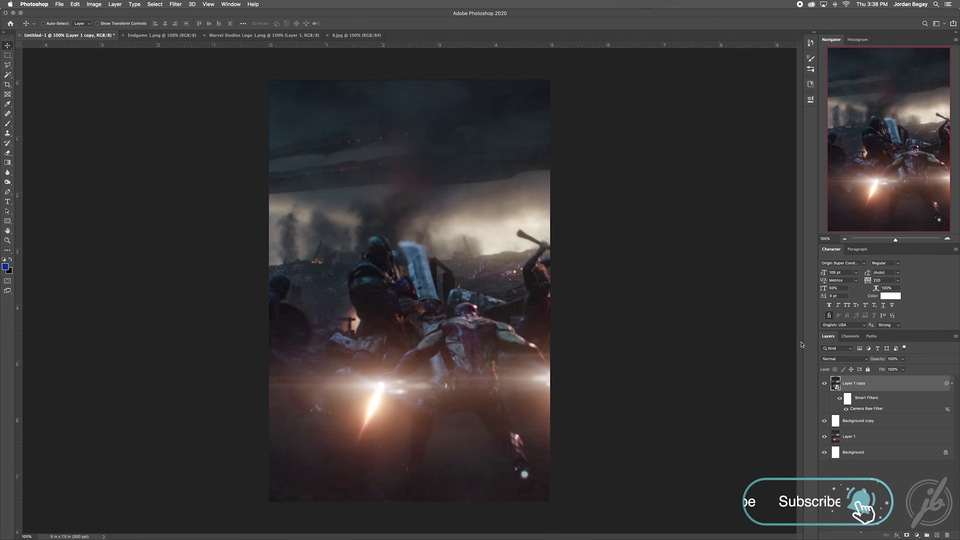
{"action": "left_click", "coordinate": [175, 4]}
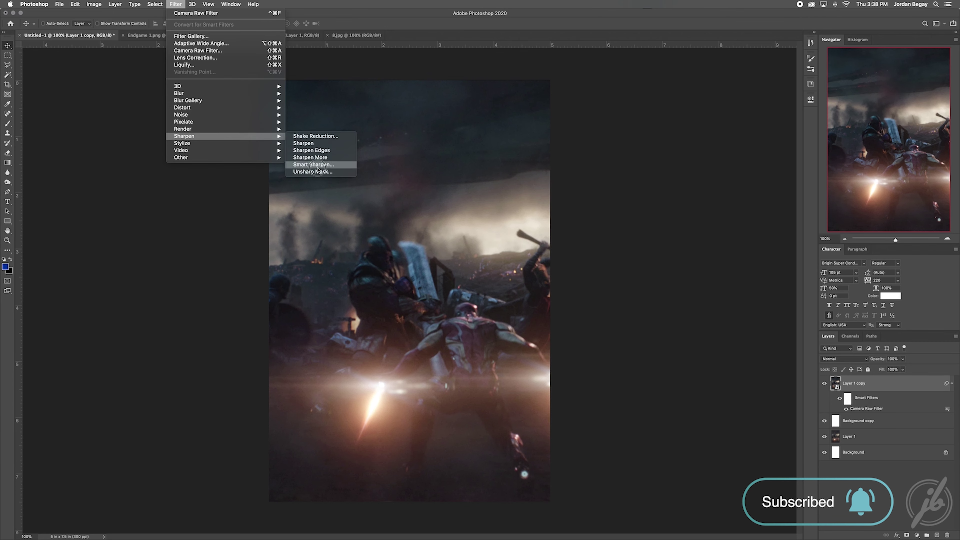
- Apply Unsharp Mask, then Reduce Noise with strength 8, to Layer 1 copy
{"action": "left_click", "coordinate": [314, 172]}
{"action": "key", "text": "Return"}
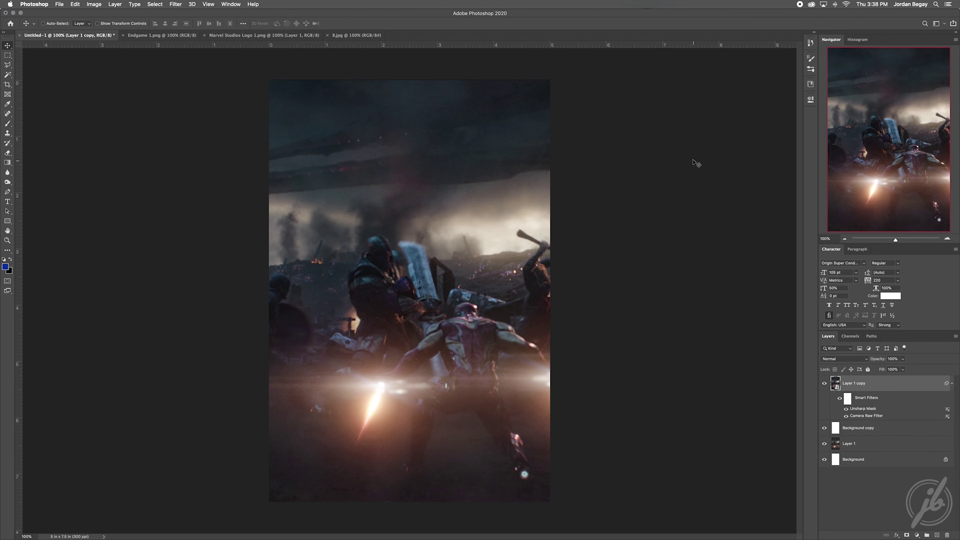
{"action": "left_click", "coordinate": [175, 4]}
{"action": "left_click", "coordinate": [322, 145]}
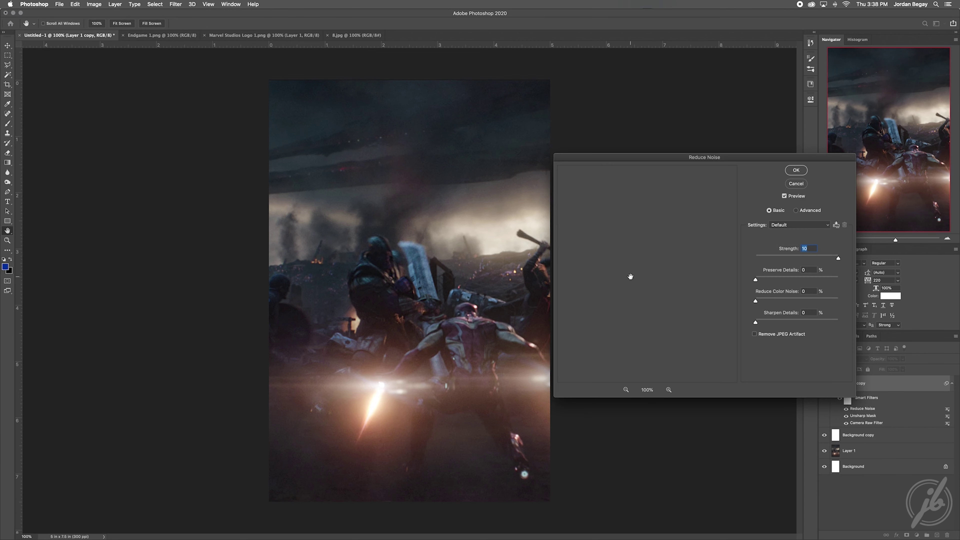
{"action": "left_click_drag", "start_coordinate": [838, 258], "coordinate": [813, 258]}
{"action": "key", "text": "Return"}
- Duplicate the filtered layer and collapse both layers' smart filter lists
{"action": "key", "text": "v"}
{"action": "key", "text": "ctrl+j"}
{"action": "left_click", "coordinate": [951, 383]}
{"action": "left_click", "coordinate": [952, 400]}
- Give the copy a 2.0 px High Pass in Overlay mode and add a new Layer 2 on top
{"action": "left_click", "coordinate": [176, 4]}
{"action": "left_click", "coordinate": [303, 166]}
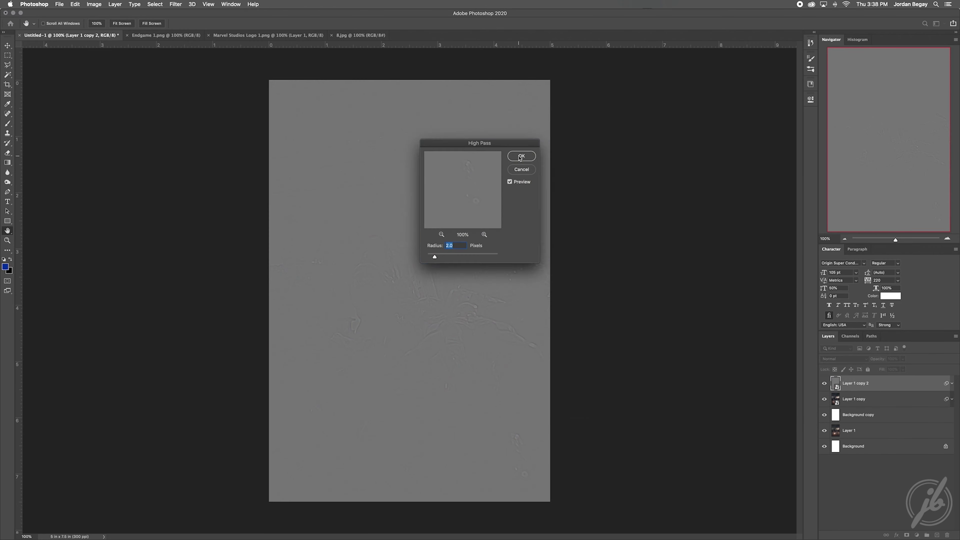
{"action": "left_click", "coordinate": [520, 159]}
{"action": "key", "text": "alt+shift+o"}
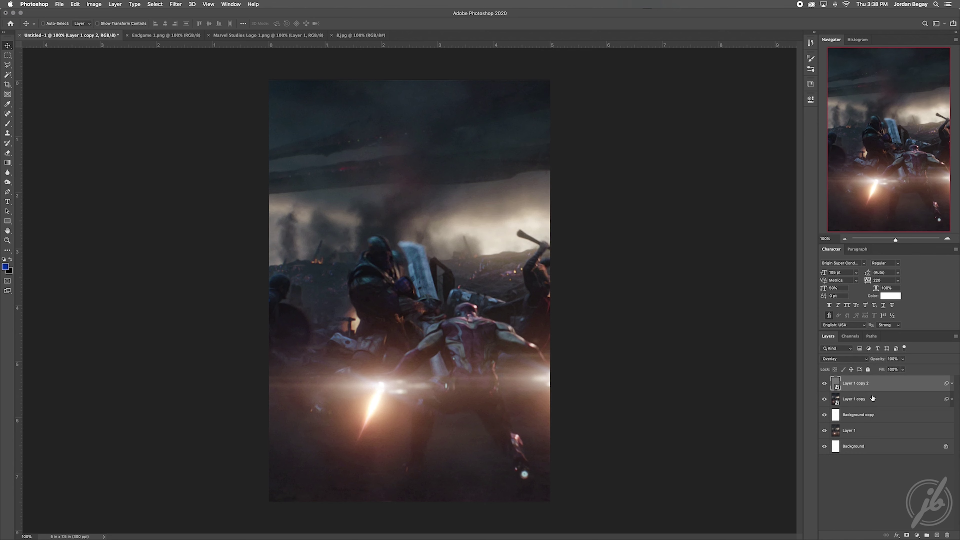
{"action": "key", "text": "ctrl+shift+alt+n"}
- Convert Layer 2 to a smart object and apply Unsharp Mask and Reduce Noise to it
{"action": "right_click", "coordinate": [866, 383]}
{"action": "left_click", "coordinate": [847, 316]}
{"action": "left_click", "coordinate": [175, 4]}
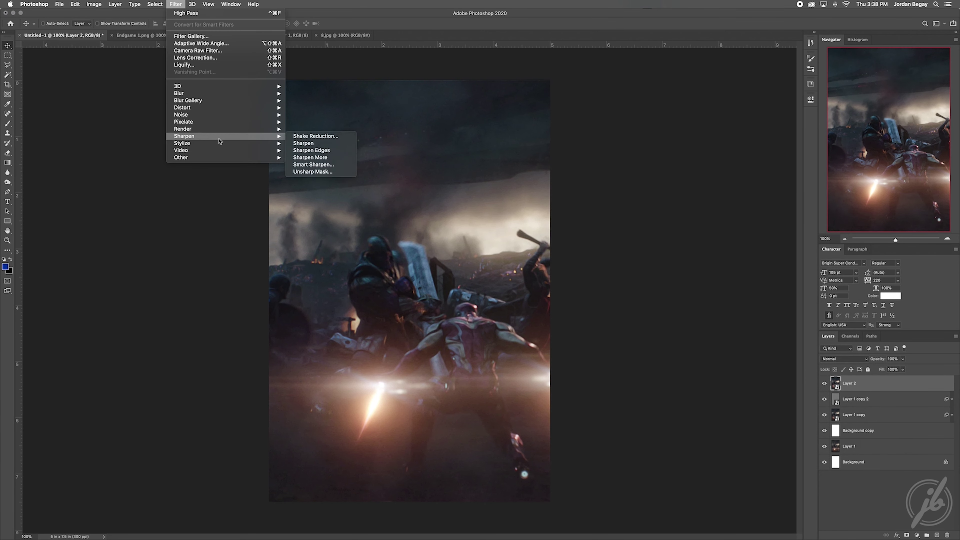
{"action": "left_click", "coordinate": [313, 171]}
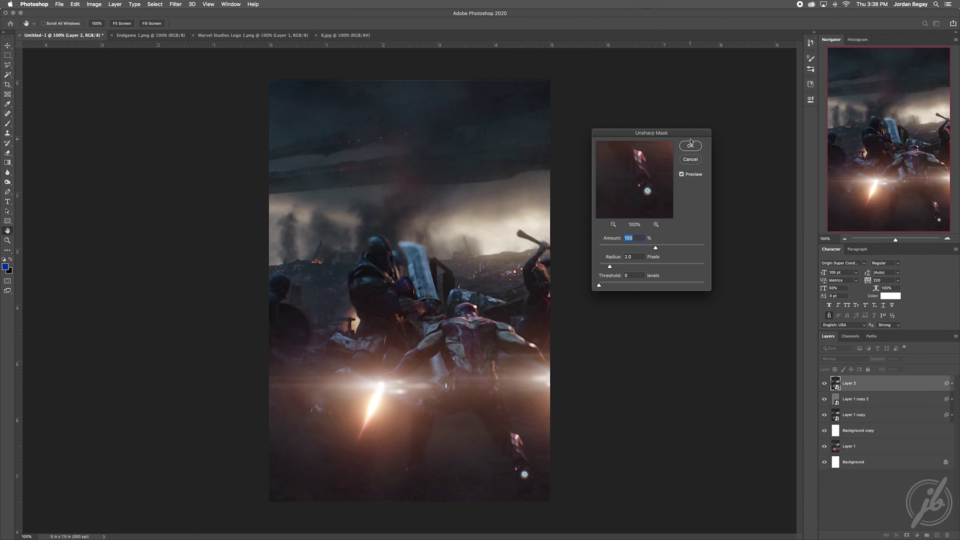
{"action": "left_click", "coordinate": [691, 145]}
{"action": "left_click", "coordinate": [176, 5]}
{"action": "left_click", "coordinate": [321, 149]}
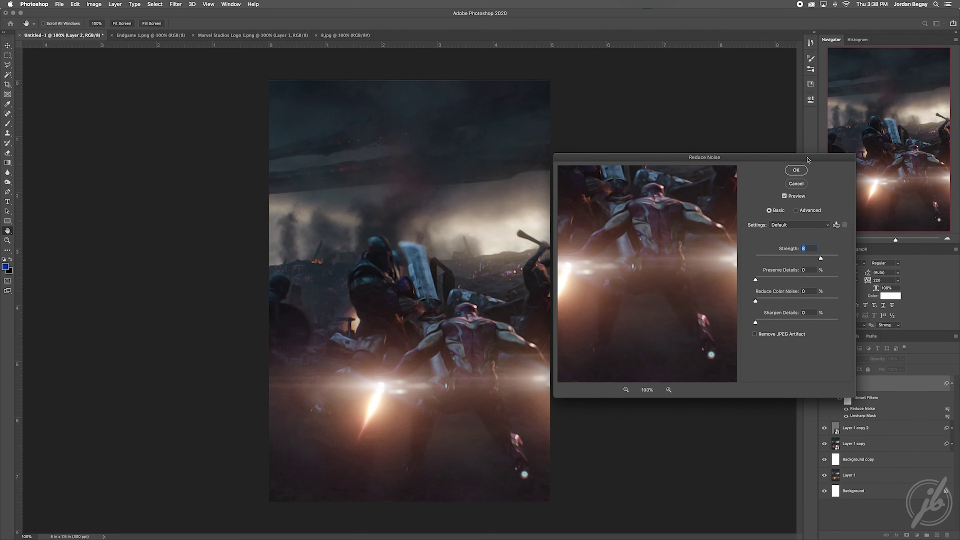
{"action": "left_click", "coordinate": [797, 171]}
- Free-transform Layer 2 past the smart filter notice, then zoom in and out to check detail
{"action": "key", "text": "ctrl+t"}
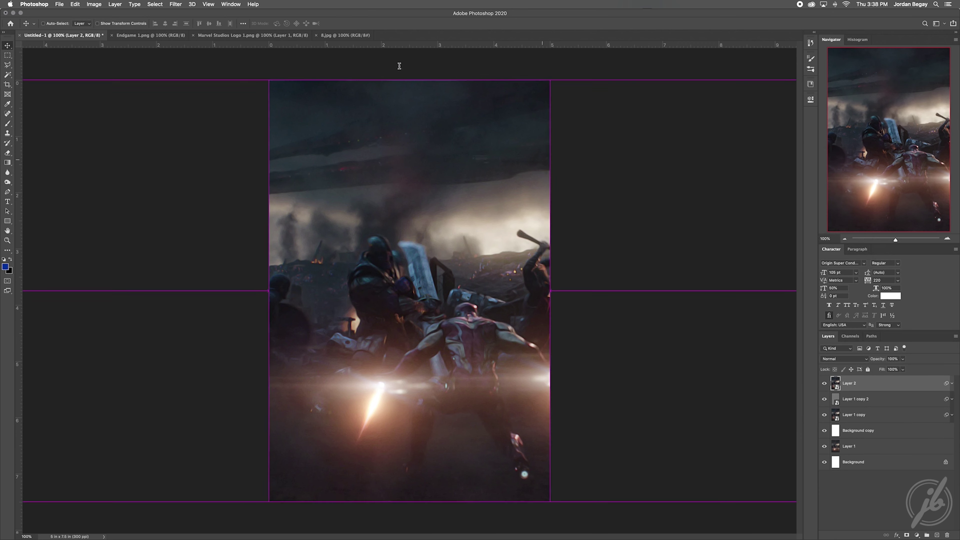
{"action": "key", "text": "Return"}
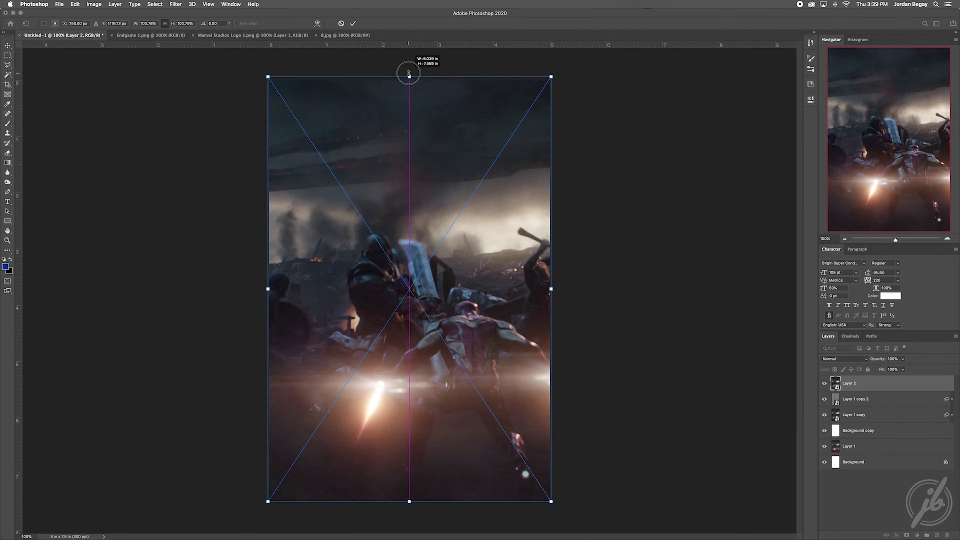
{"action": "key", "text": "Return"}
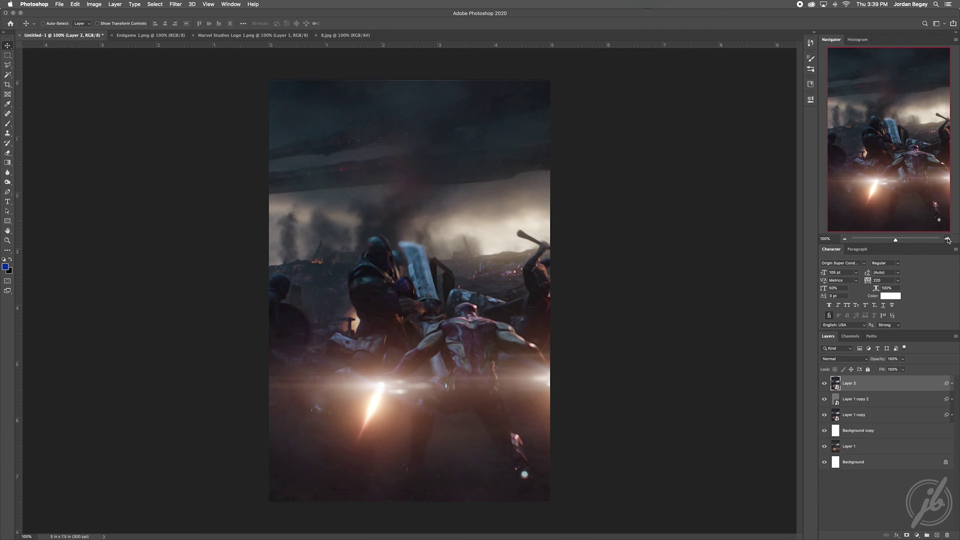
{"action": "left_click", "coordinate": [948, 239]}
{"action": "left_click", "coordinate": [845, 238]}
- Run a second free transform on Layer 2, dismissing the smart filters warning and committing it
{"action": "left_click", "coordinate": [204, 5]}
{"action": "key", "text": "Escape"}
{"action": "key", "text": "ctrl+t"}
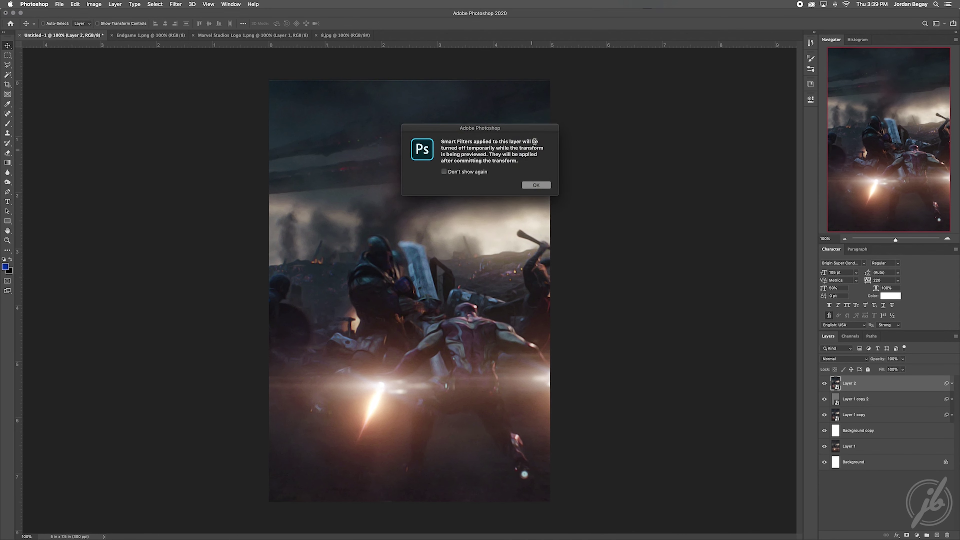
{"action": "left_click", "coordinate": [536, 185]}
{"action": "key", "text": "Return"}
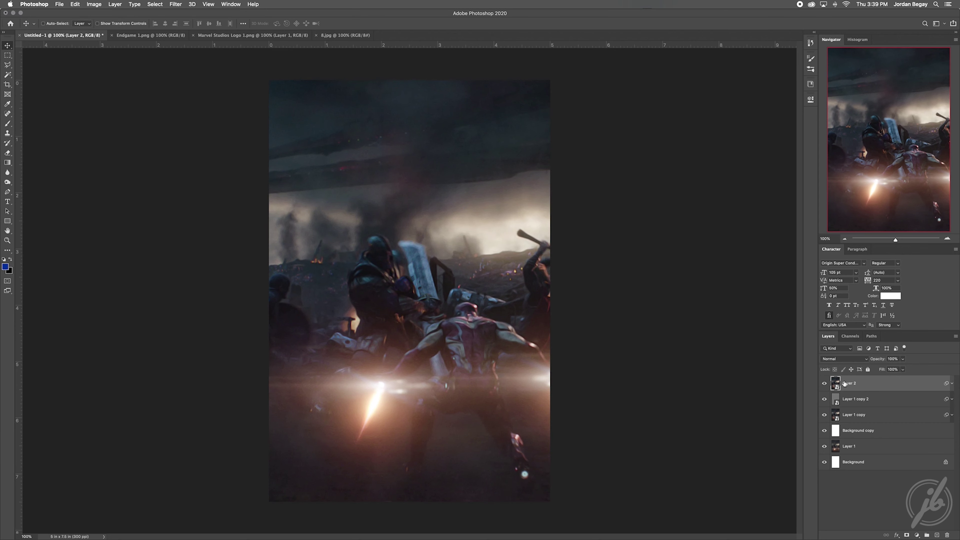
{"action": "left_click", "coordinate": [917, 536]}
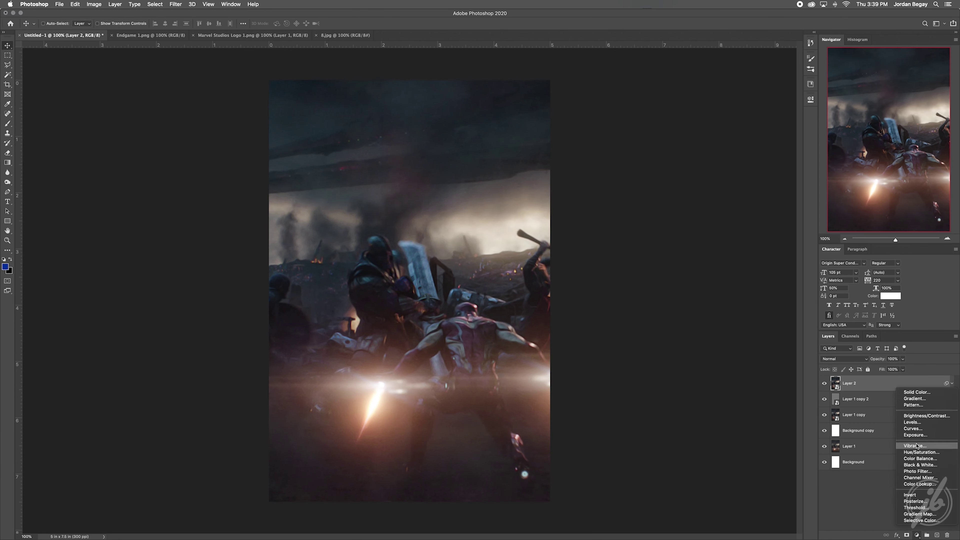
- Add a Gradient fill layer above the battle image
{"action": "left_click", "coordinate": [874, 477]}
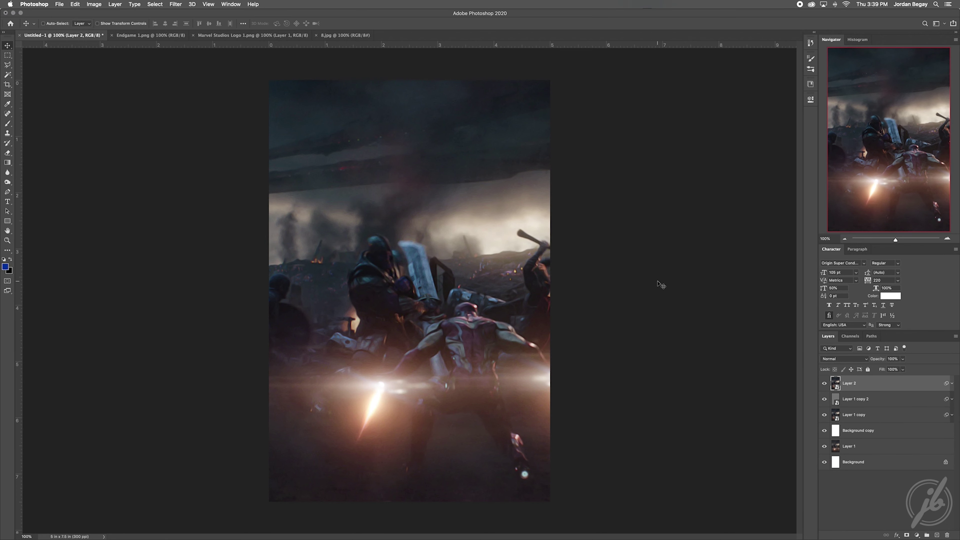
{"action": "left_click", "coordinate": [918, 536]}
{"action": "left_click", "coordinate": [915, 397]}
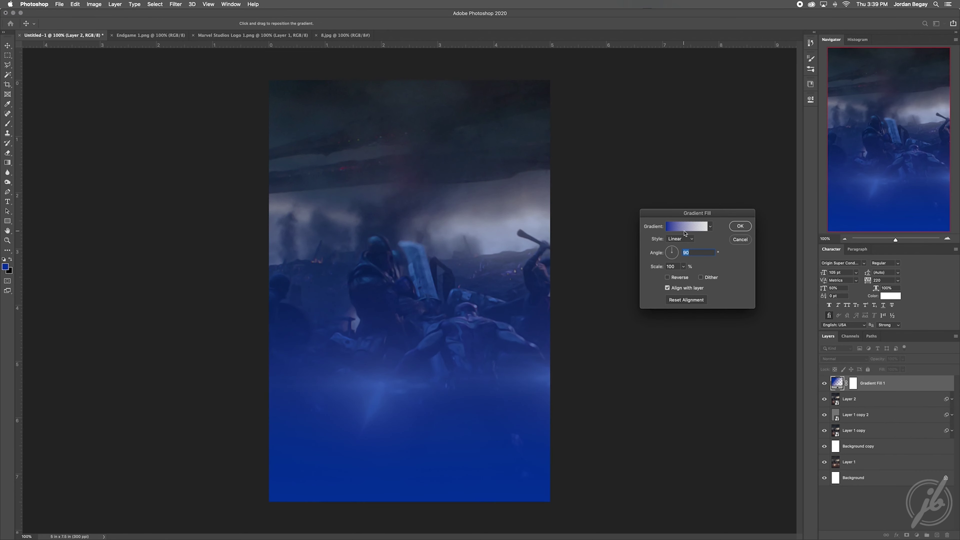
{"action": "left_click", "coordinate": [672, 228]}
- Set both the left and right gradient stops to purple 7148b5
{"action": "left_click", "coordinate": [557, 421]}
{"action": "left_click", "coordinate": [600, 453]}
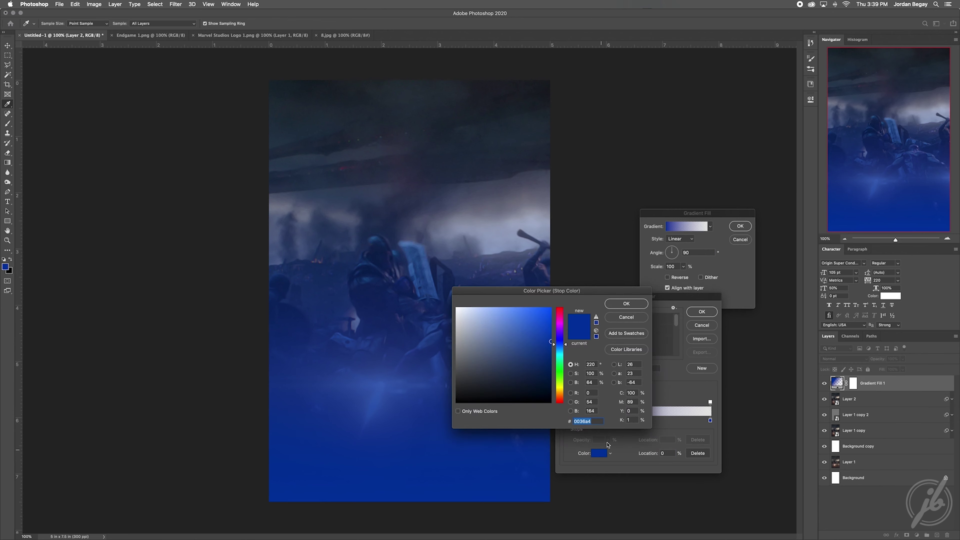
{"action": "type", "text": "7148b"}
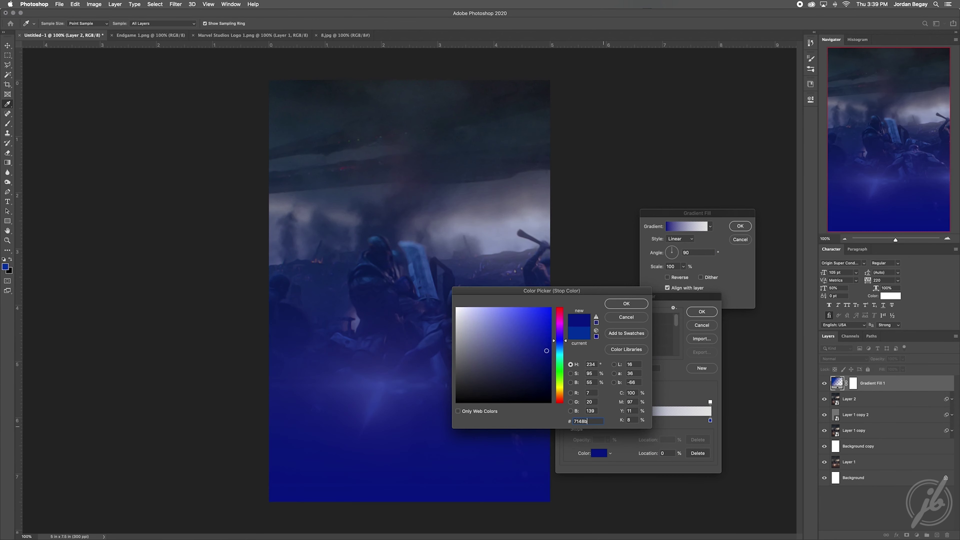
{"action": "type", "text": "5"}
{"action": "left_click", "coordinate": [627, 304]}
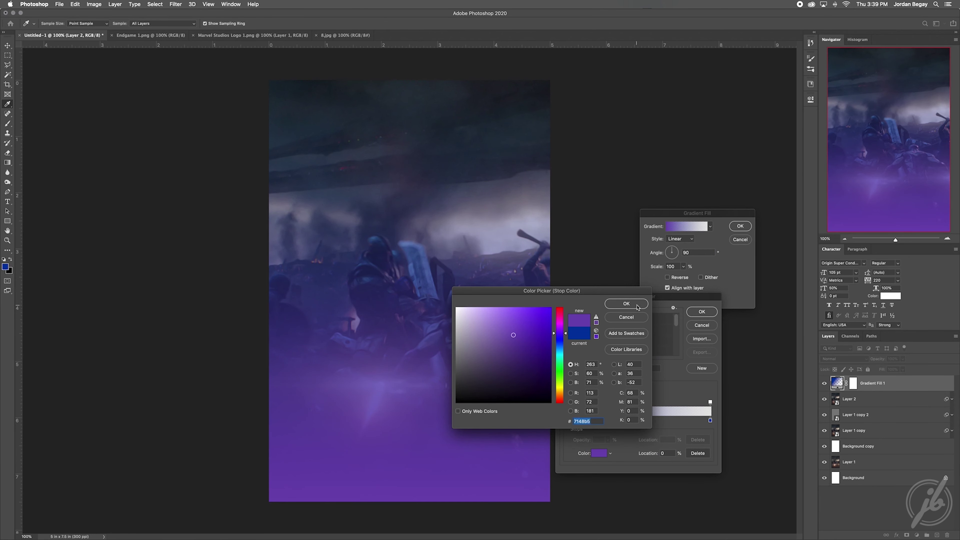
{"action": "left_click", "coordinate": [711, 402]}
{"action": "left_click", "coordinate": [710, 420]}
{"action": "left_click", "coordinate": [599, 453]}
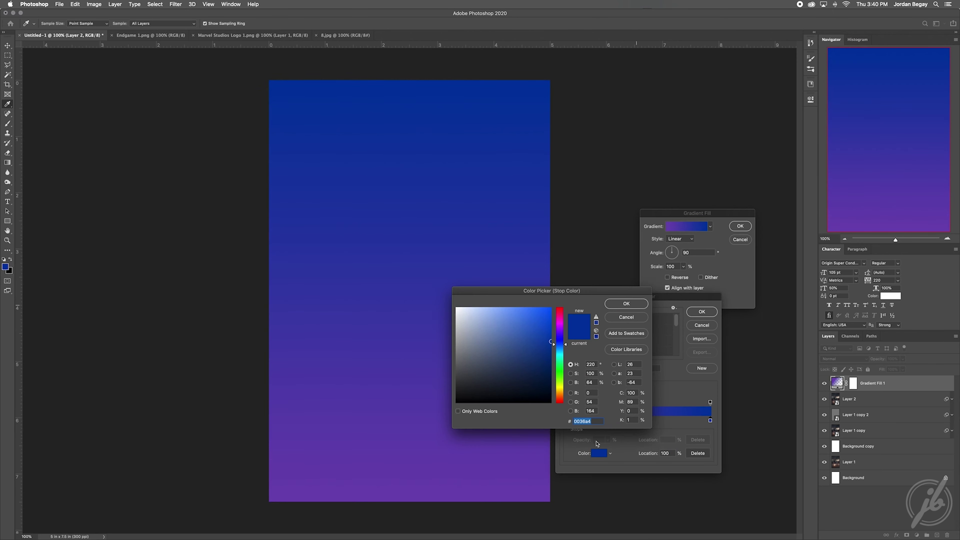
{"action": "type", "text": "7148b5"}
{"action": "key", "text": "Return"}
- Add a brighter purple middle stop and accept the gradient
{"action": "left_click", "coordinate": [638, 421]}
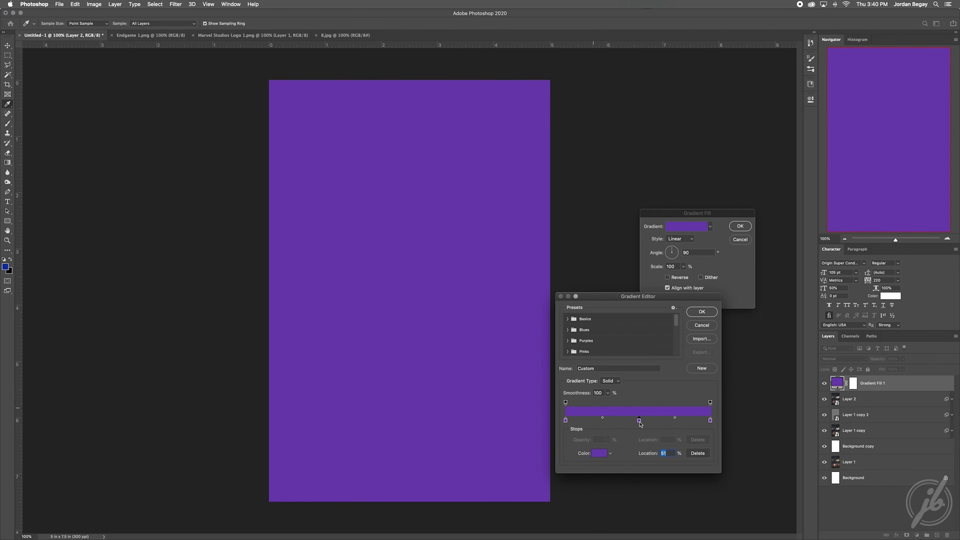
{"action": "left_click", "coordinate": [601, 453]}
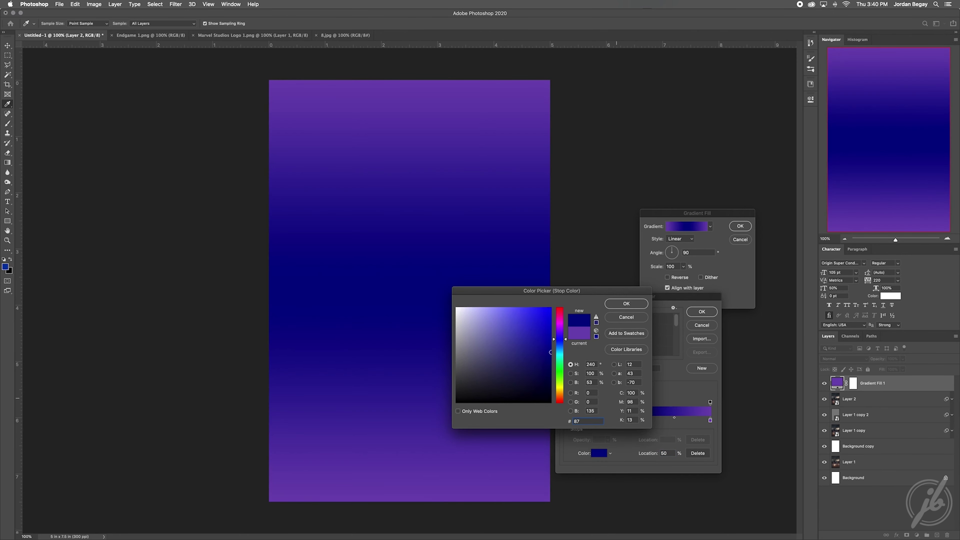
{"action": "left_click_drag", "start_coordinate": [560, 334], "coordinate": [559, 334]}
{"action": "key", "text": "Return"}
{"action": "key", "text": "Return"}
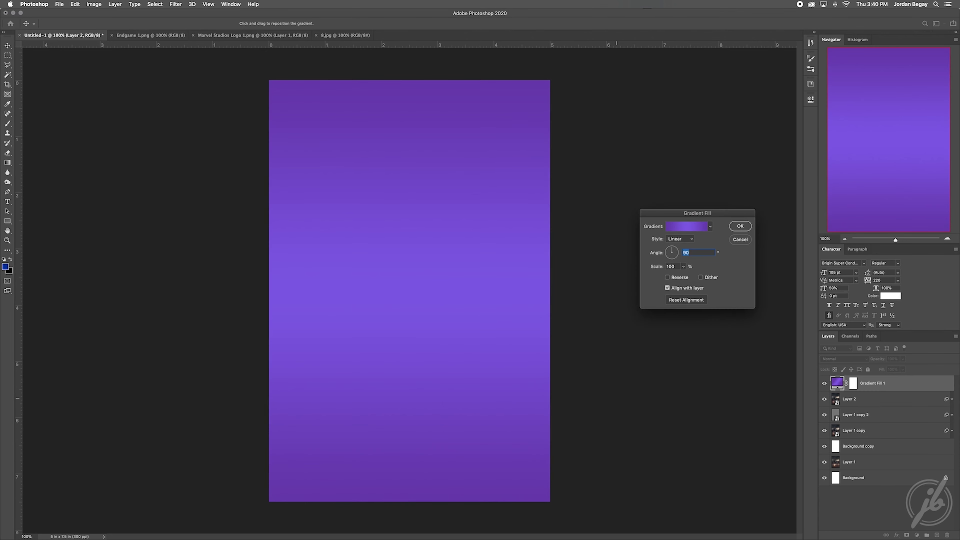
{"action": "left_click", "coordinate": [740, 226]}
- Blend the gradient layer in Soft Light at reduced opacity
{"action": "left_click", "coordinate": [843, 358]}
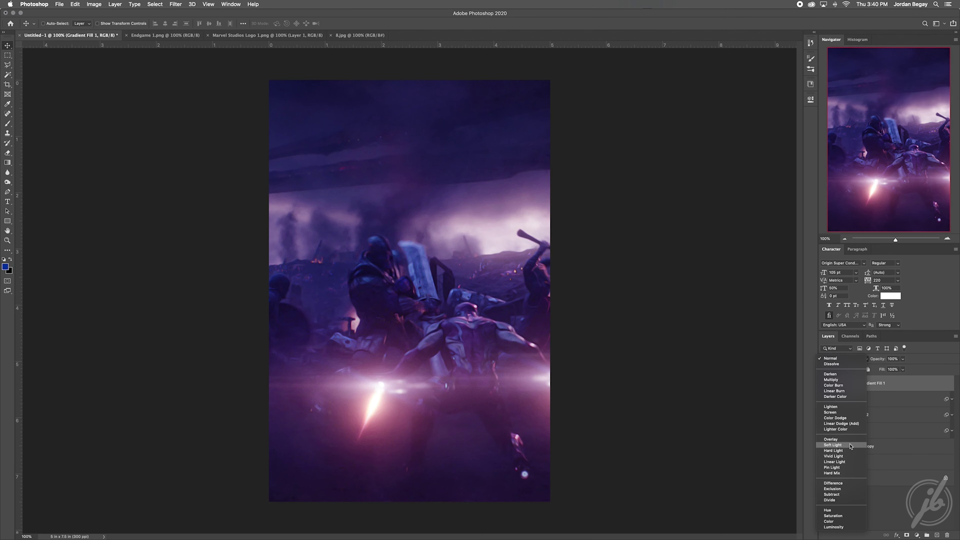
{"action": "left_click", "coordinate": [833, 445]}
{"action": "left_click_drag", "start_coordinate": [882, 358], "coordinate": [867, 361]}
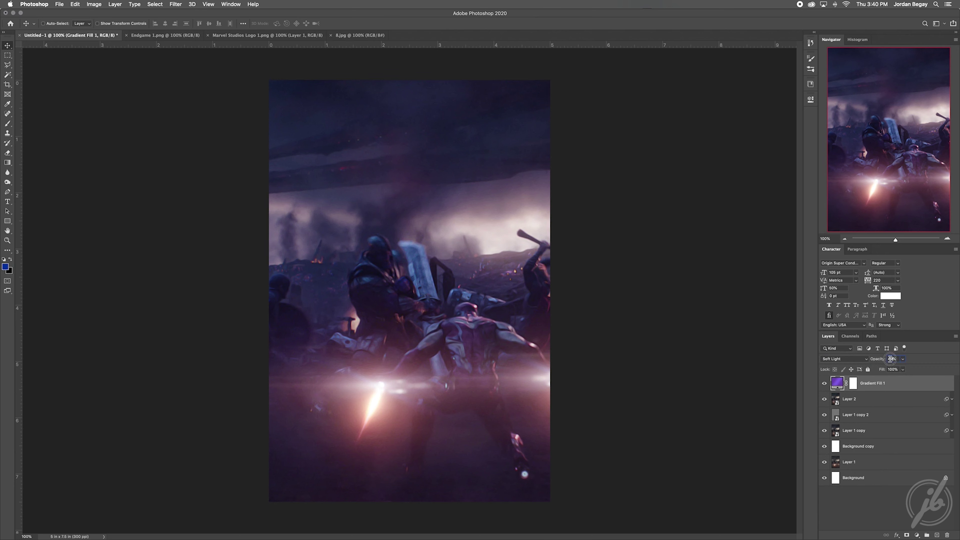
- Compare with the gradient hidden, then add an Exposure layer with slightly raised offset
{"action": "left_click", "coordinate": [824, 383]}
{"action": "left_click", "coordinate": [824, 383]}
{"action": "left_click", "coordinate": [917, 535]}
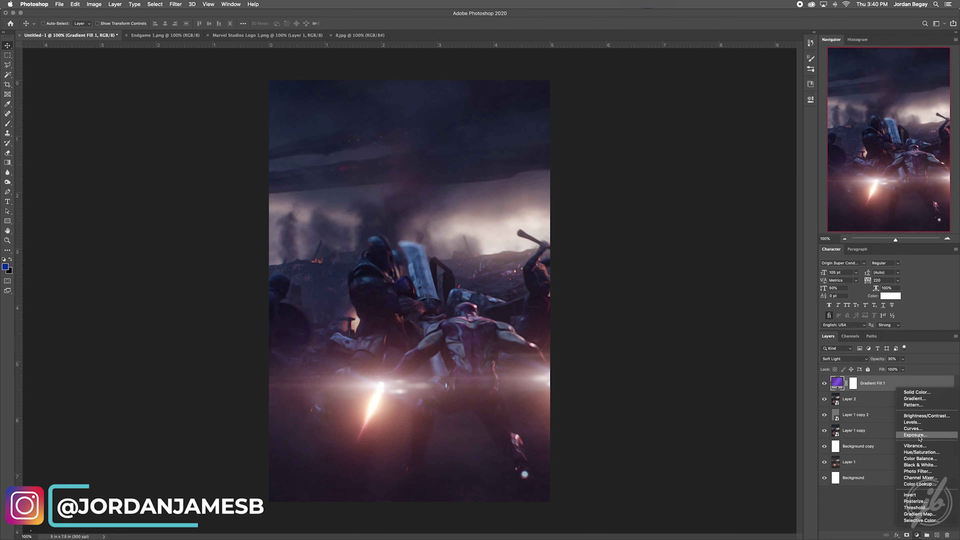
{"action": "left_click", "coordinate": [915, 443]}
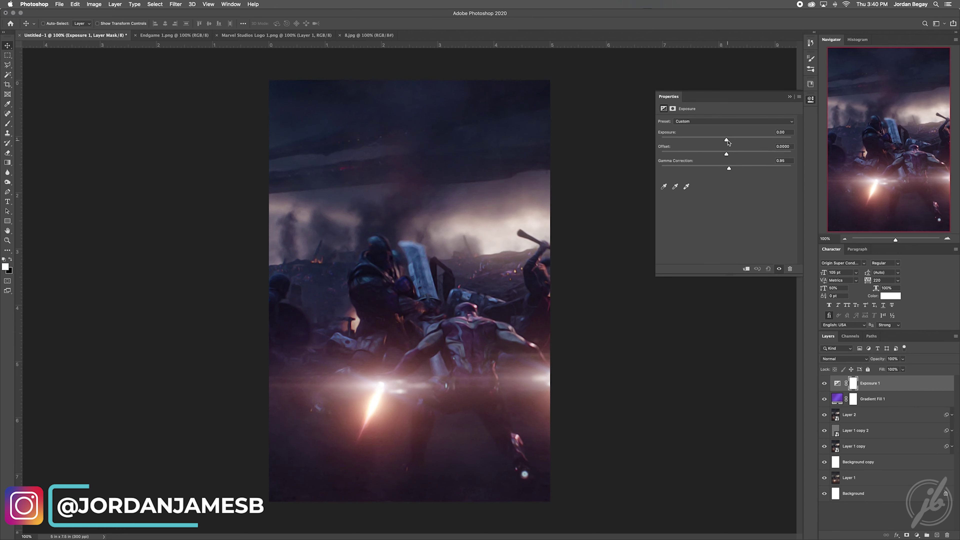
{"action": "left_click_drag", "start_coordinate": [728, 156], "coordinate": [729, 155]}
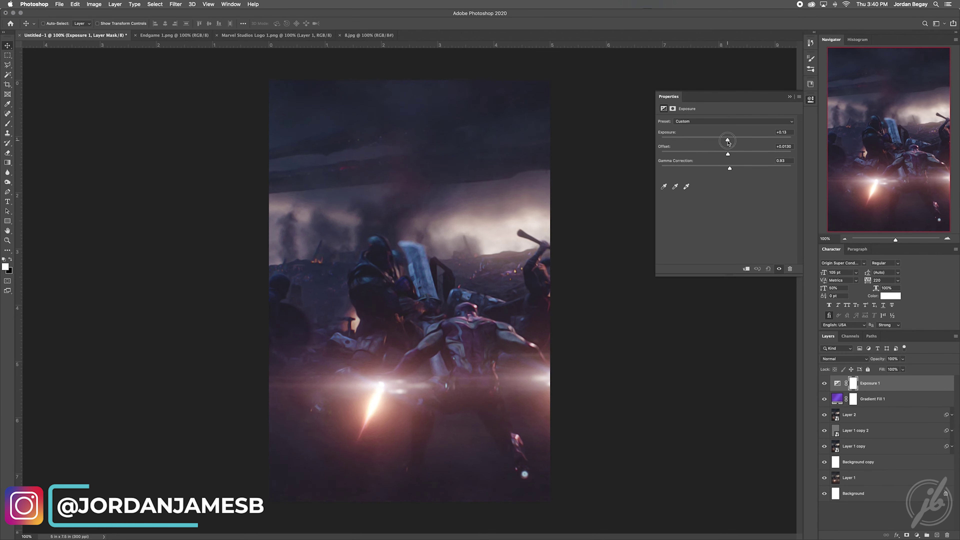
{"action": "left_click", "coordinate": [790, 96]}
- Add a Curves layer with shadows pulled down and highlights raised into an S-curve
{"action": "left_click", "coordinate": [917, 535]}
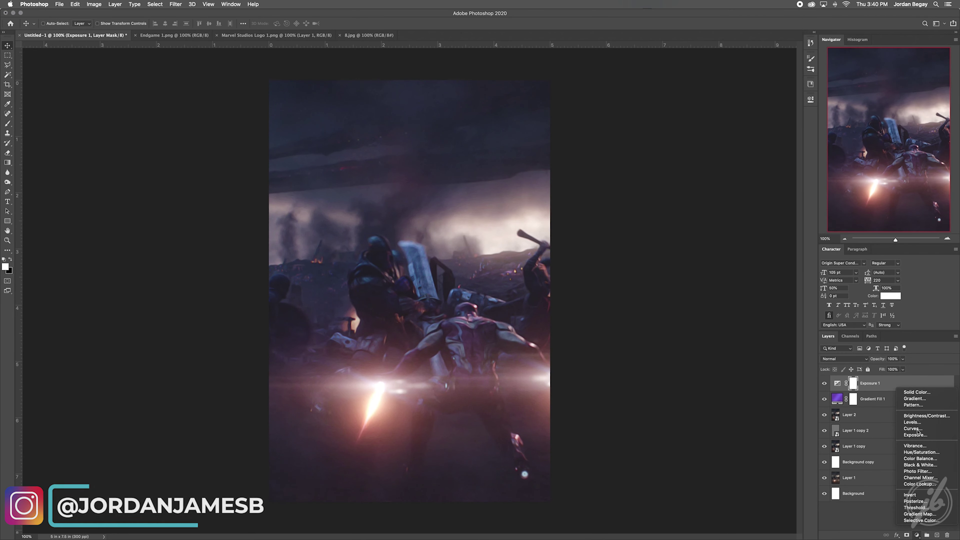
{"action": "left_click", "coordinate": [913, 429]}
{"action": "left_click_drag", "start_coordinate": [722, 198], "coordinate": [722, 204]}
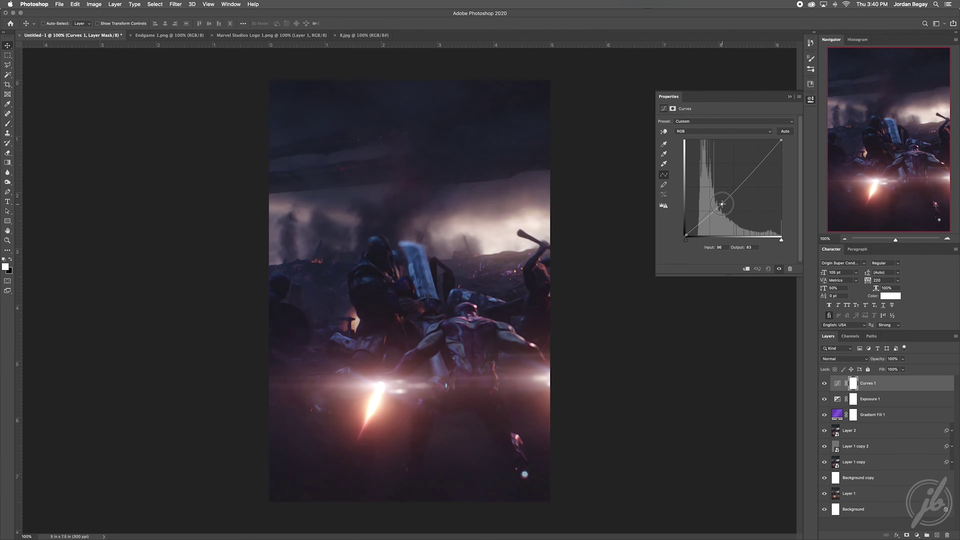
{"action": "left_click_drag", "start_coordinate": [765, 157], "coordinate": [764, 153]}
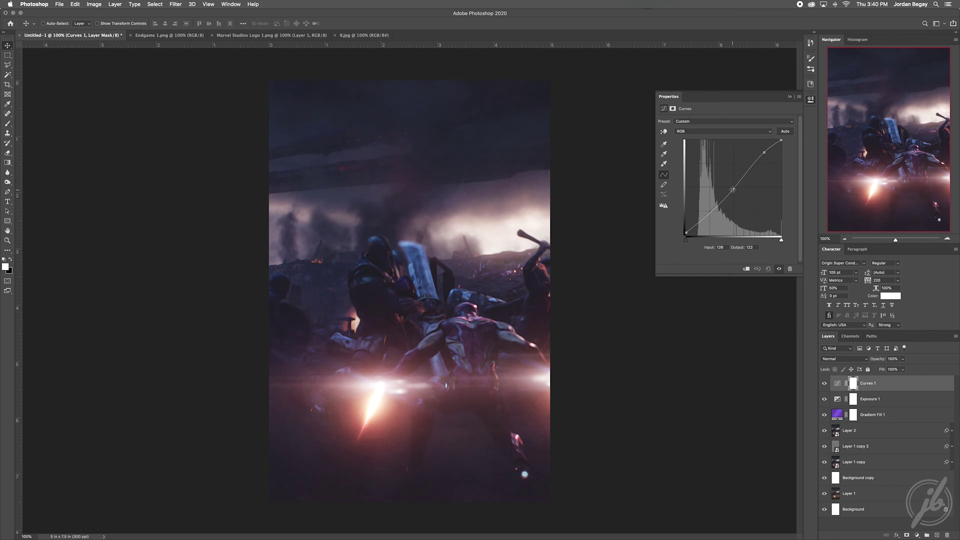
{"action": "left_click_drag", "start_coordinate": [733, 189], "coordinate": [733, 189]}
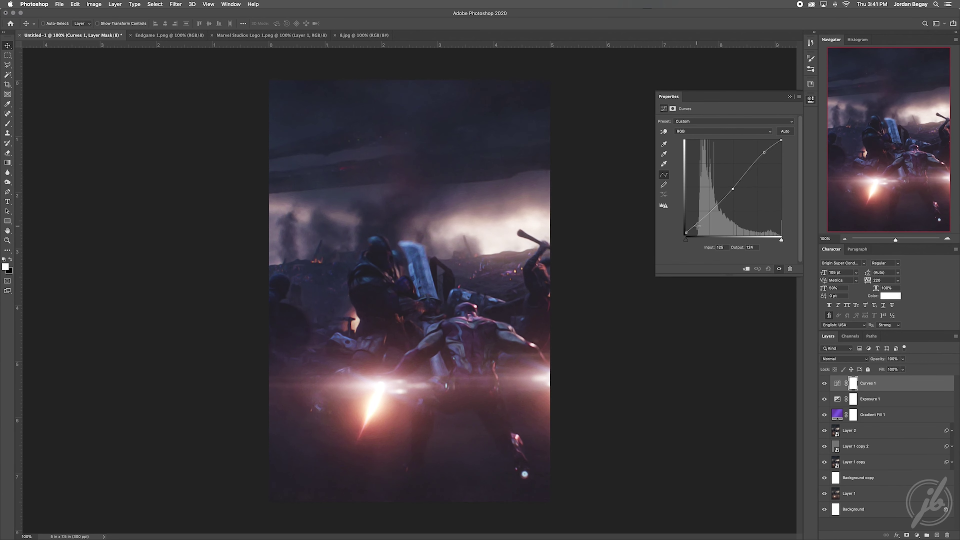